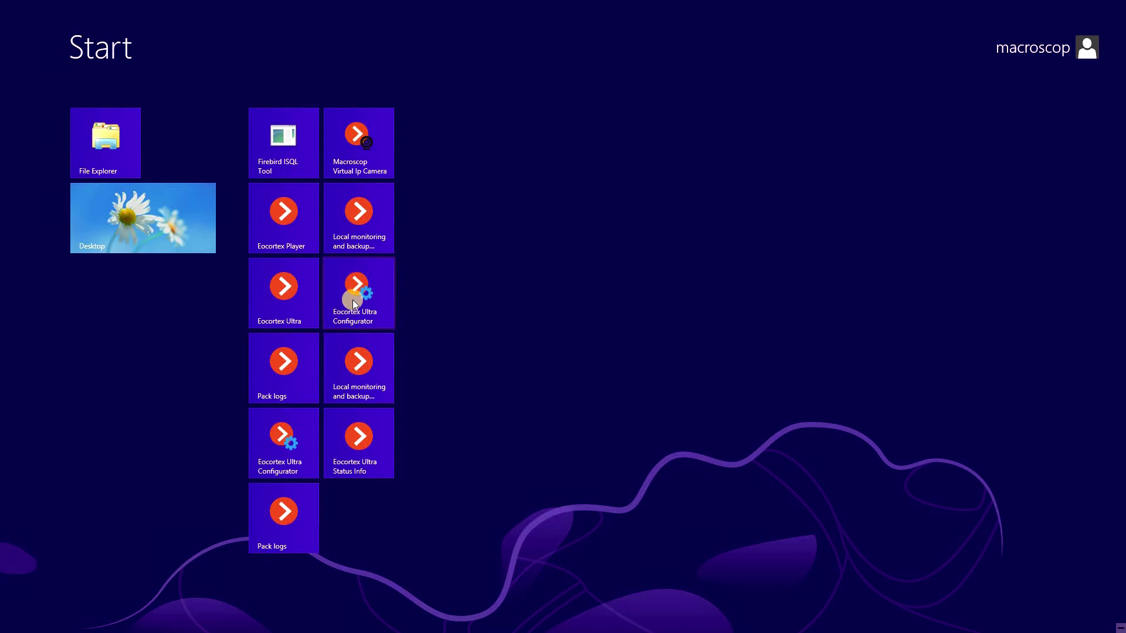
Step: Launch Eocortex Ultra Configurator and connect to the local server at 127.0.0.1
{"action": "left_click", "coordinate": [352, 296]}
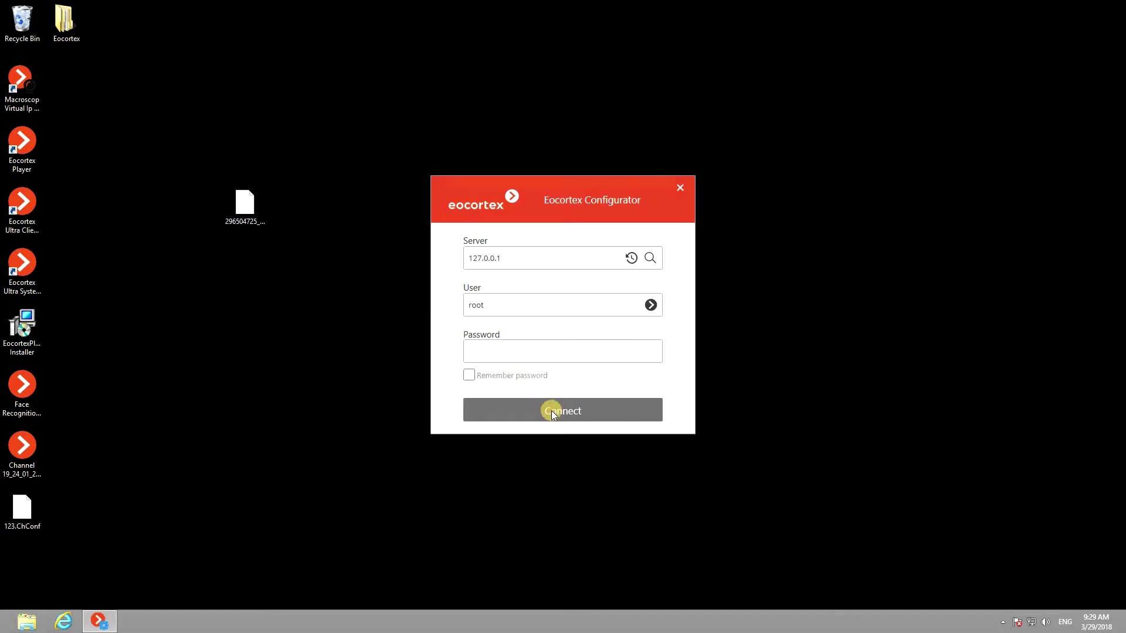
{"action": "left_click", "coordinate": [554, 412]}
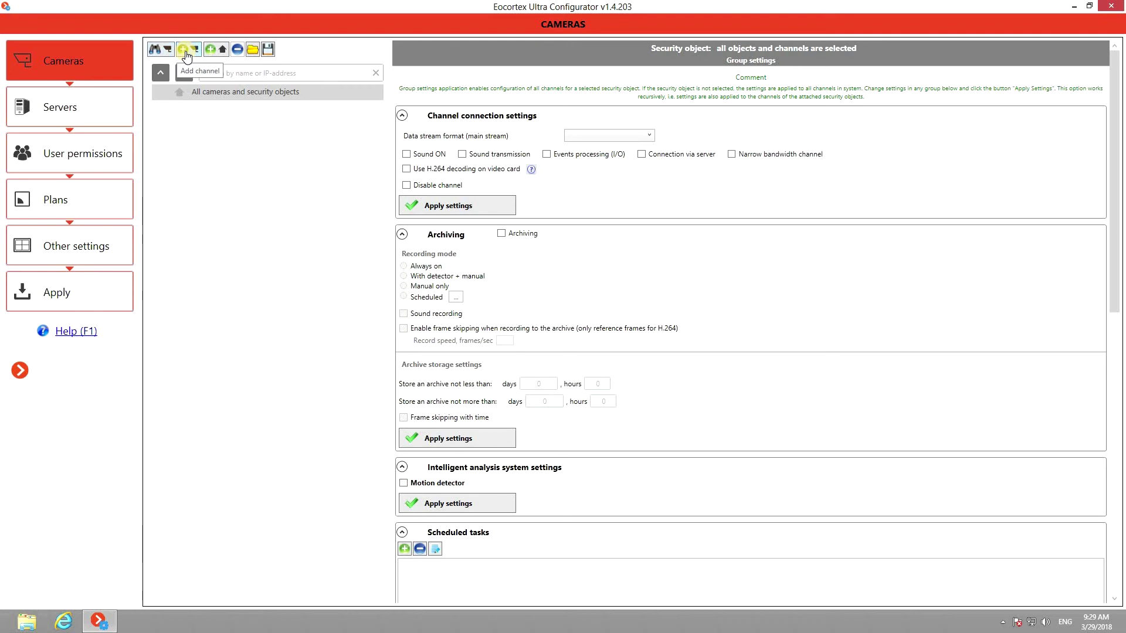
Step: Auto-search the network and add the D-Link DCS camera at 192.168.250.35 as Channel 1
{"action": "left_click", "coordinate": [165, 51]}
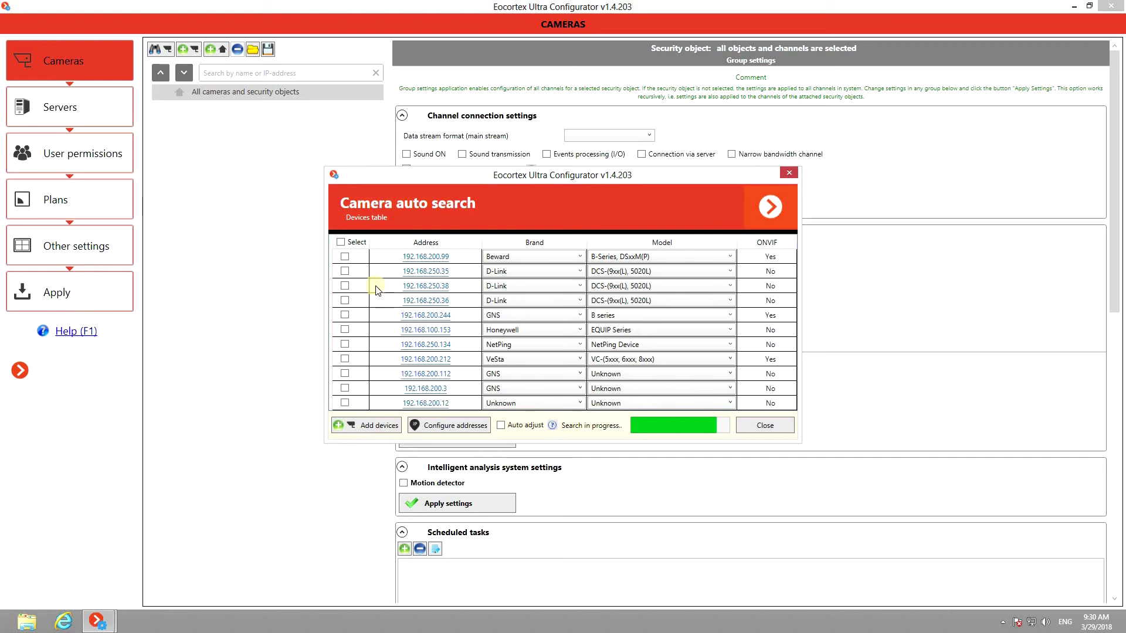
{"action": "left_click", "coordinate": [345, 273]}
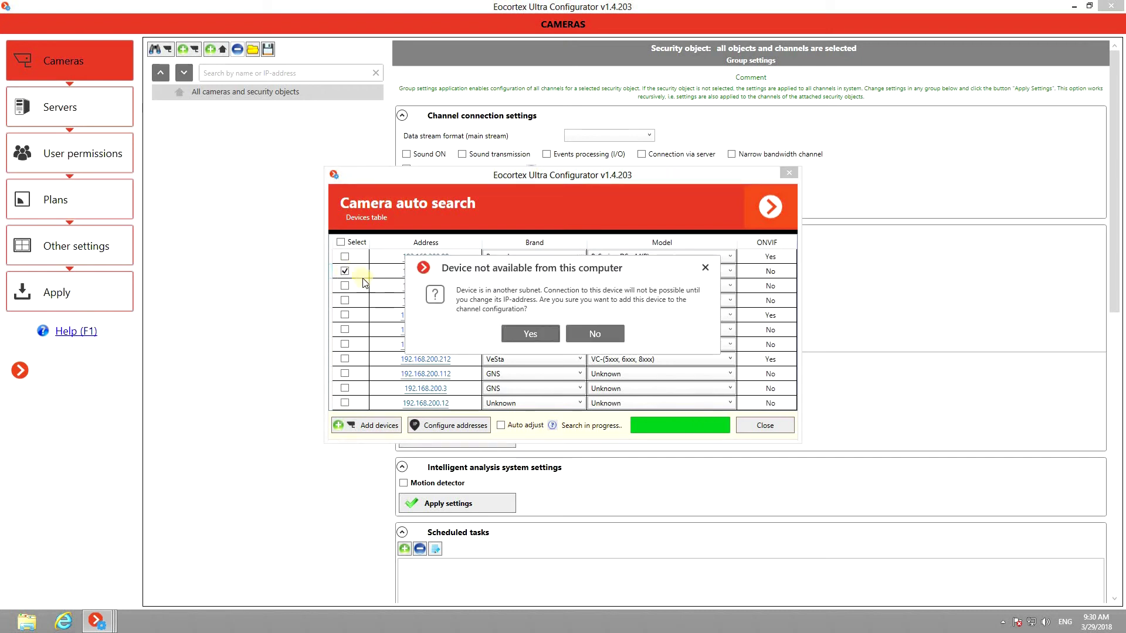
{"action": "left_click", "coordinate": [516, 329]}
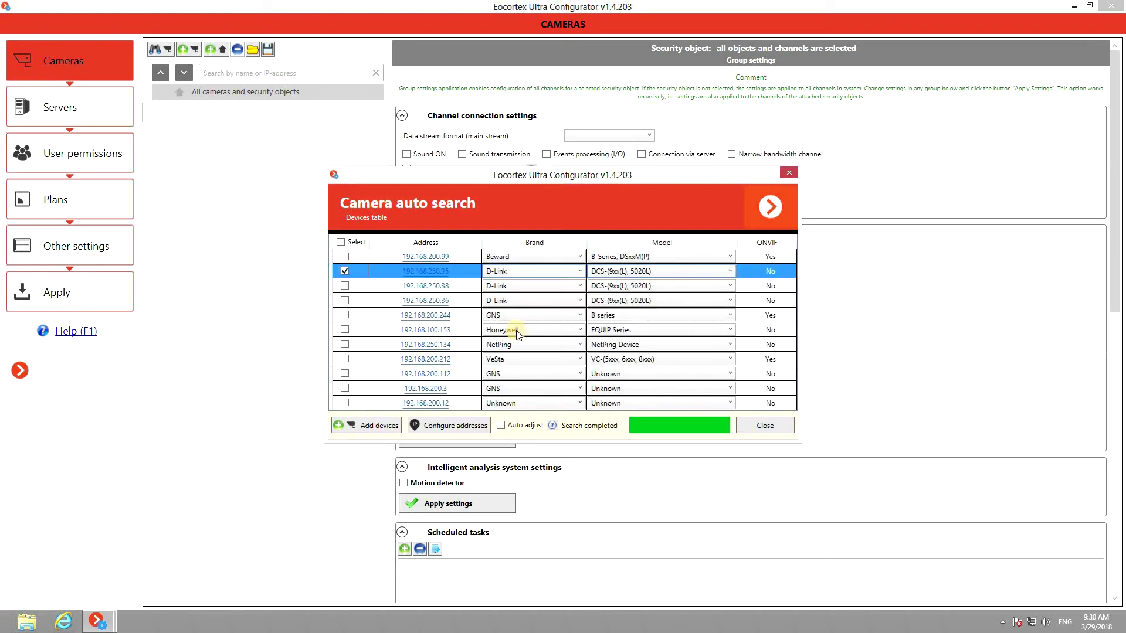
{"action": "left_click", "coordinate": [376, 426]}
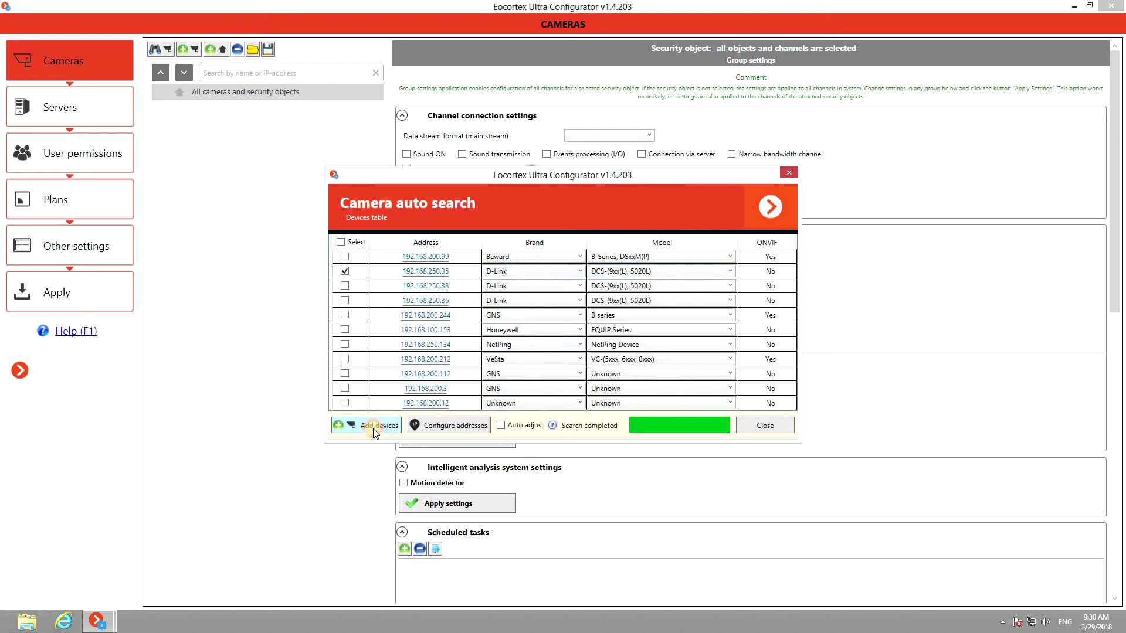
{"action": "left_click", "coordinate": [765, 427]}
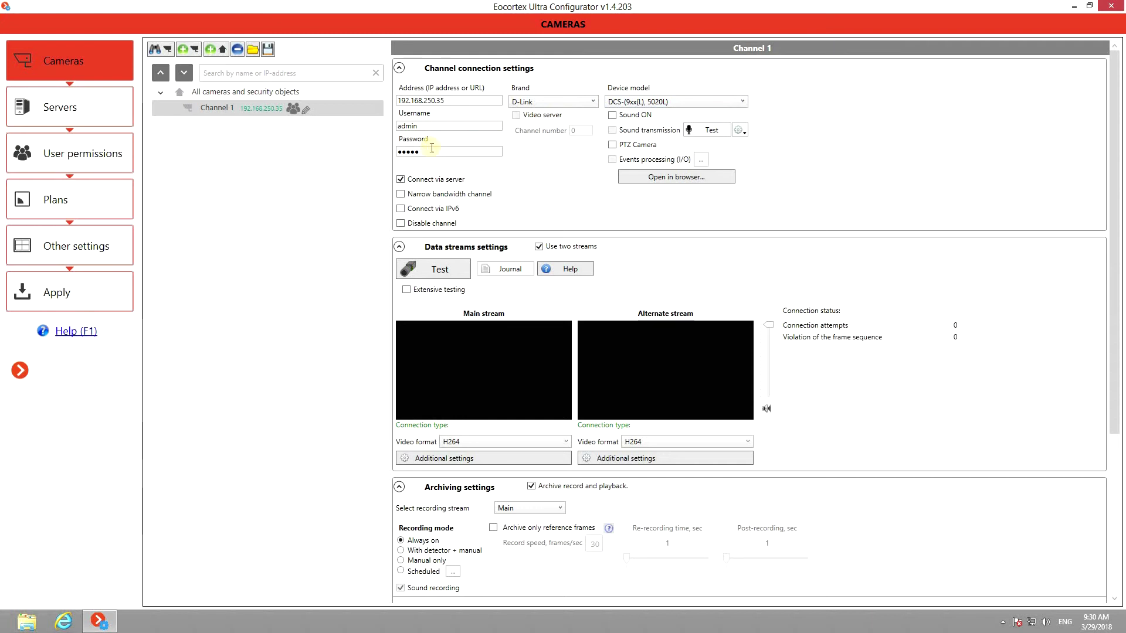
Step: Replace Channel 1's password with the camera's password and tick Sound ON
{"action": "left_click_drag", "start_coordinate": [432, 148], "coordinate": [390, 149]}
{"action": "type", "text": "123"}
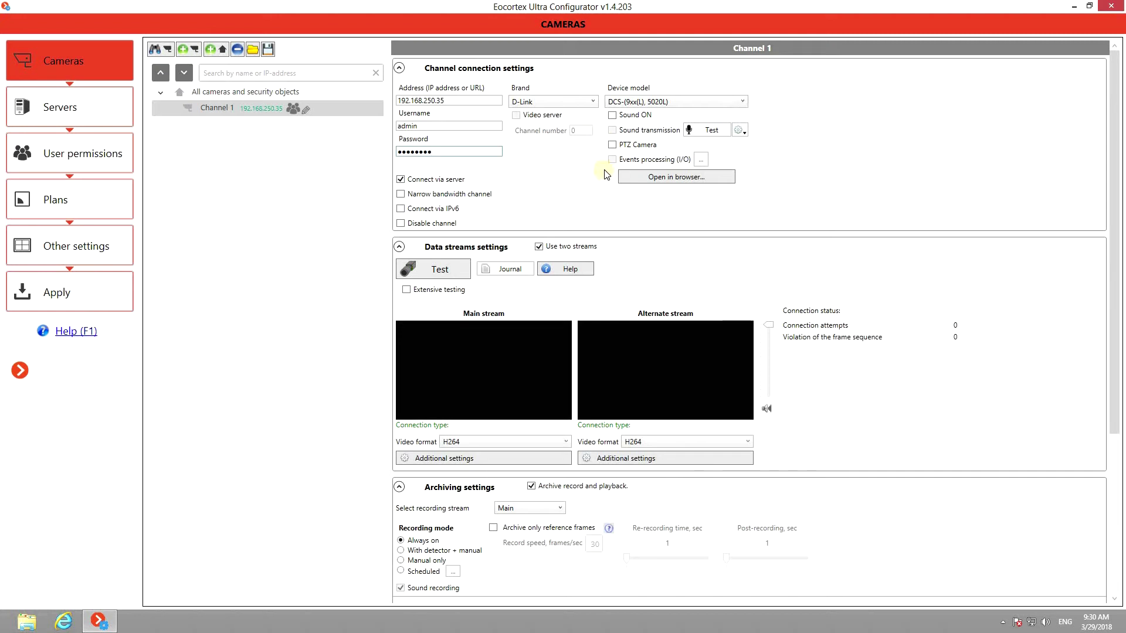
{"action": "left_click", "coordinate": [613, 115]}
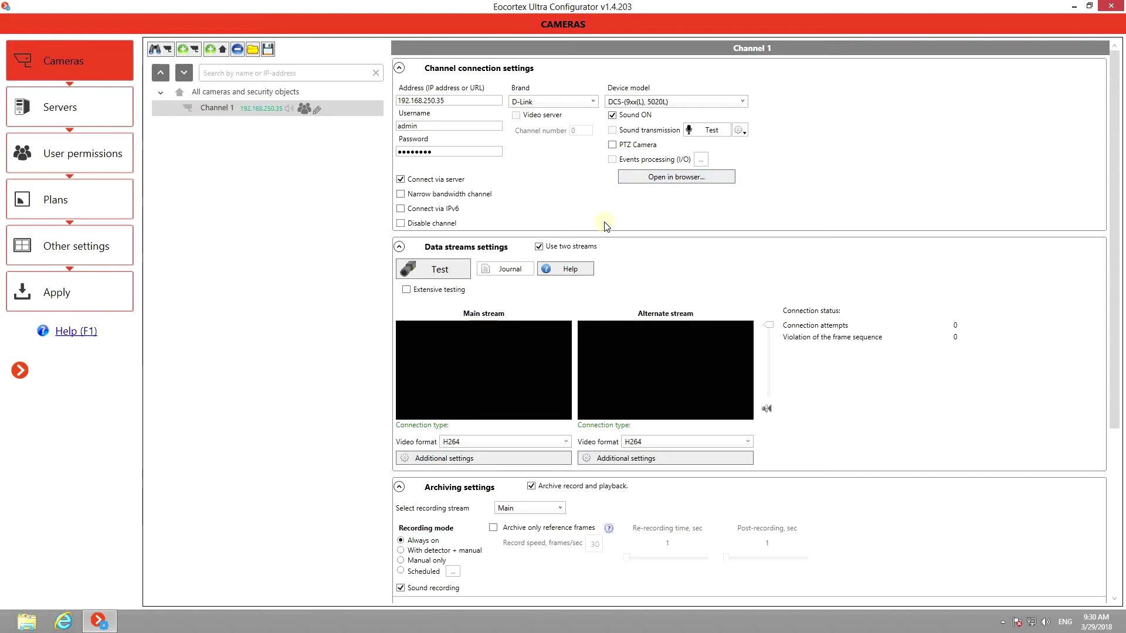
Step: Turn off Use two streams for Channel 1 and set the main stream format to MJPEG
{"action": "left_click", "coordinate": [542, 247]}
{"action": "left_click", "coordinate": [540, 247]}
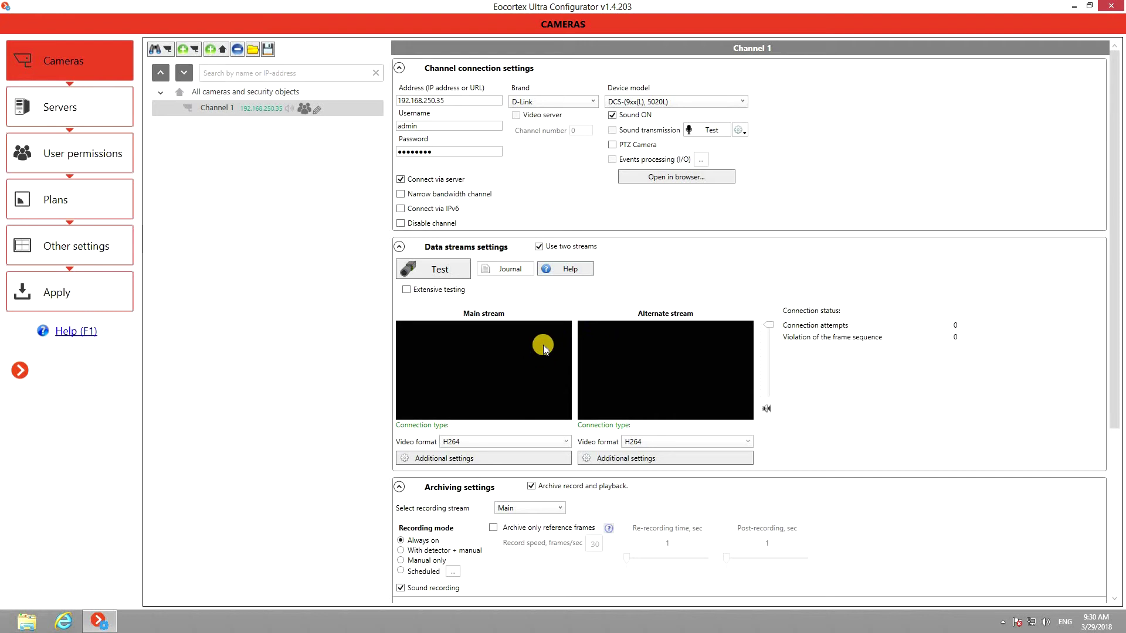
{"action": "left_click", "coordinate": [539, 247]}
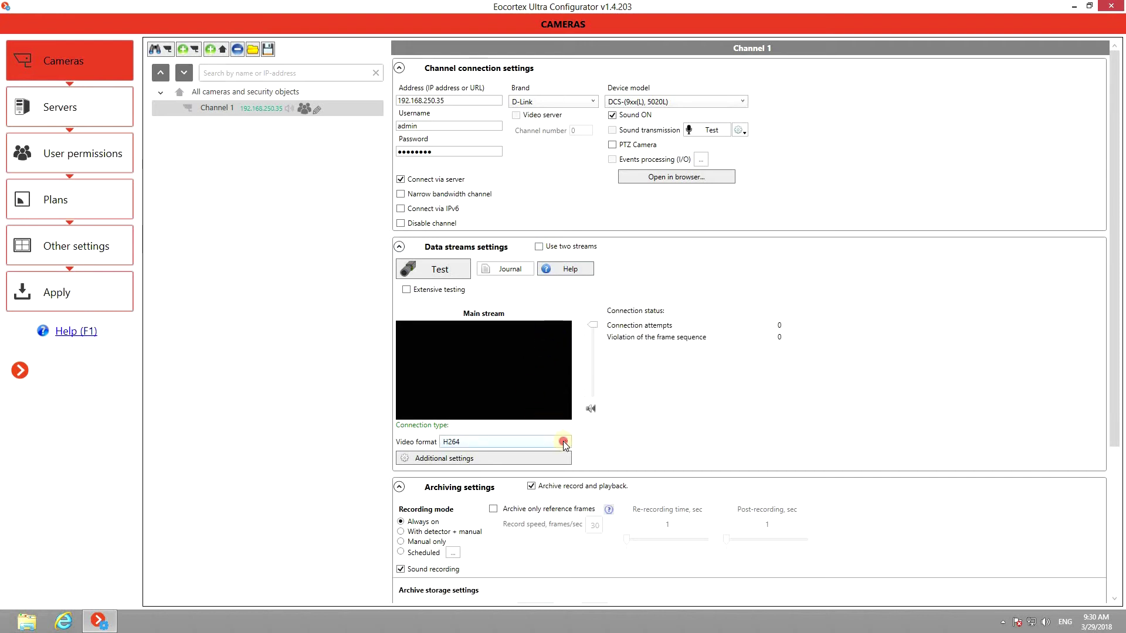
{"action": "left_click", "coordinate": [564, 443]}
{"action": "left_click", "coordinate": [531, 464]}
Step: Run an extensive connection test on Channel 1's stream, then abort it
{"action": "left_click", "coordinate": [407, 290]}
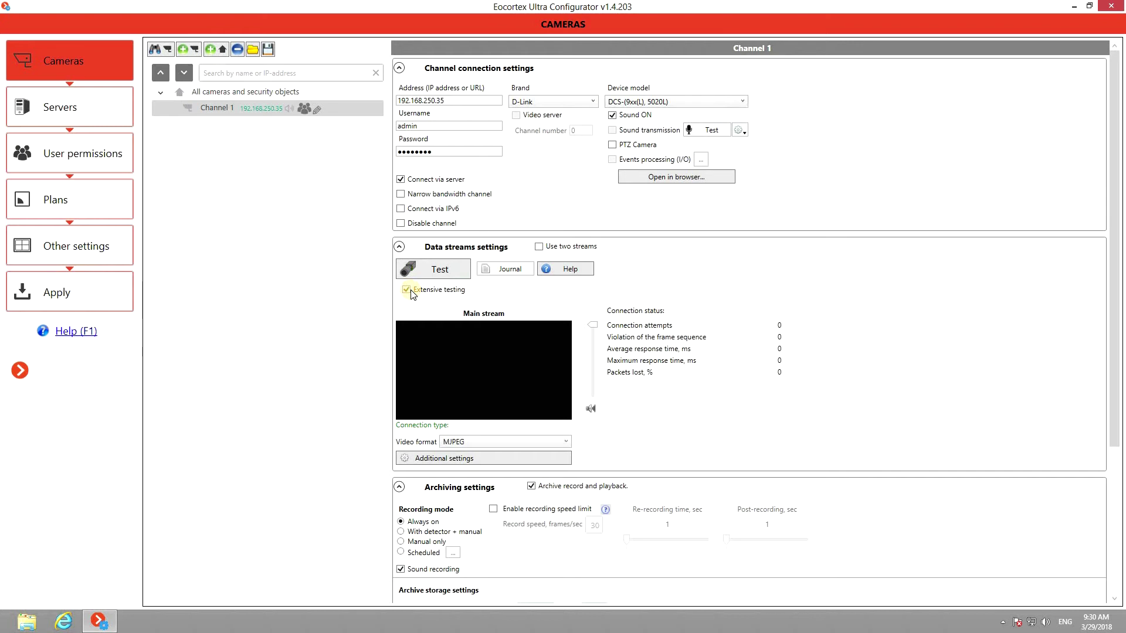
{"action": "left_click", "coordinate": [440, 271]}
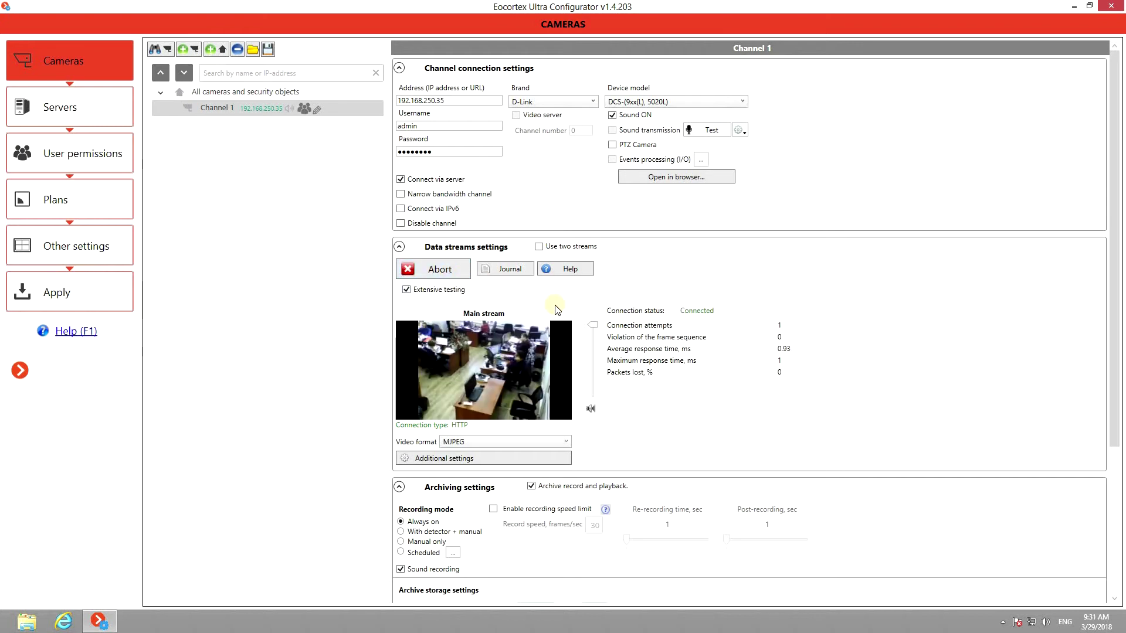
{"action": "mouse_move", "coordinate": [594, 331]}
{"action": "left_mouse_down"}
{"action": "mouse_move", "coordinate": [593, 390]}
{"action": "mouse_move", "coordinate": [595, 339]}
{"action": "left_mouse_up"}
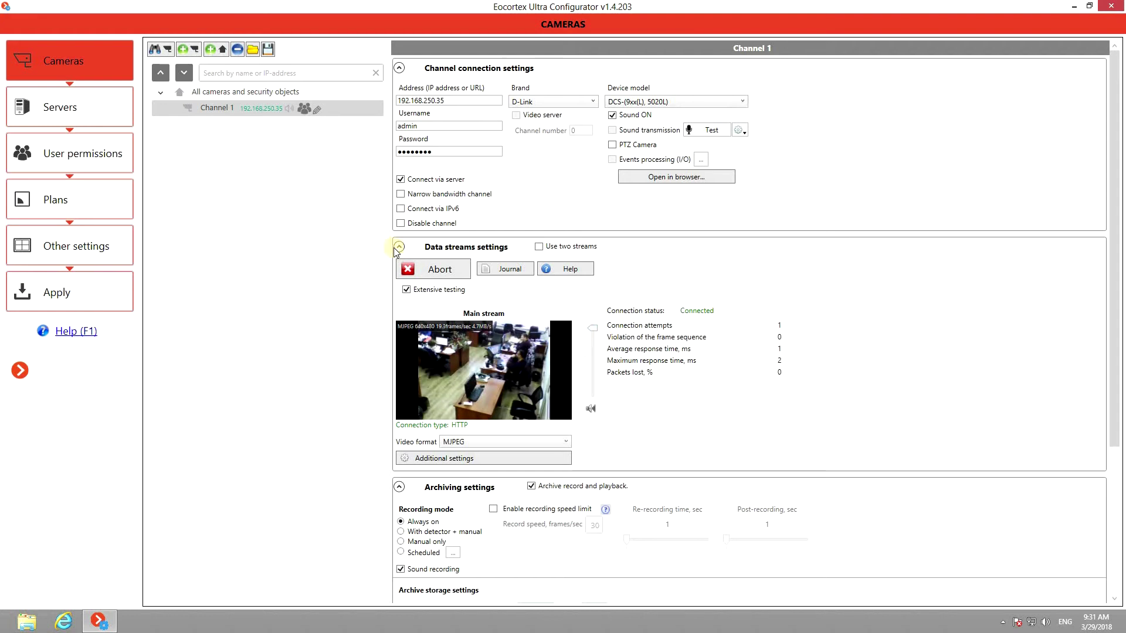
{"action": "left_click", "coordinate": [430, 271]}
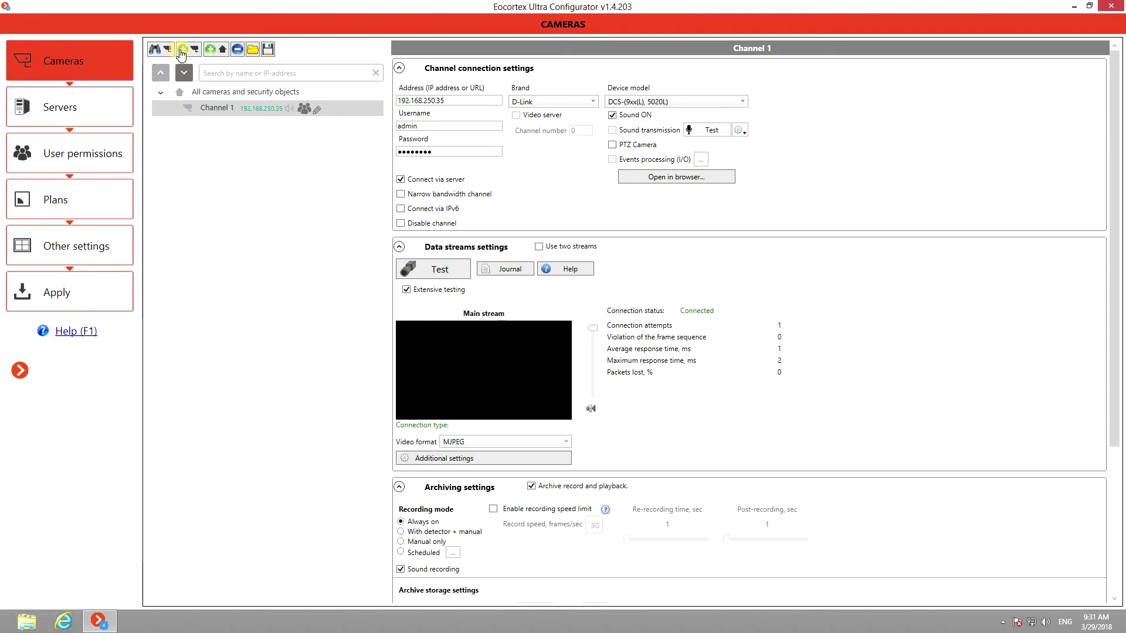
Step: Add Channel 2 as an Eocortex Virtual Ip Camera video server at 127.0.0.1
{"action": "left_click", "coordinate": [185, 50]}
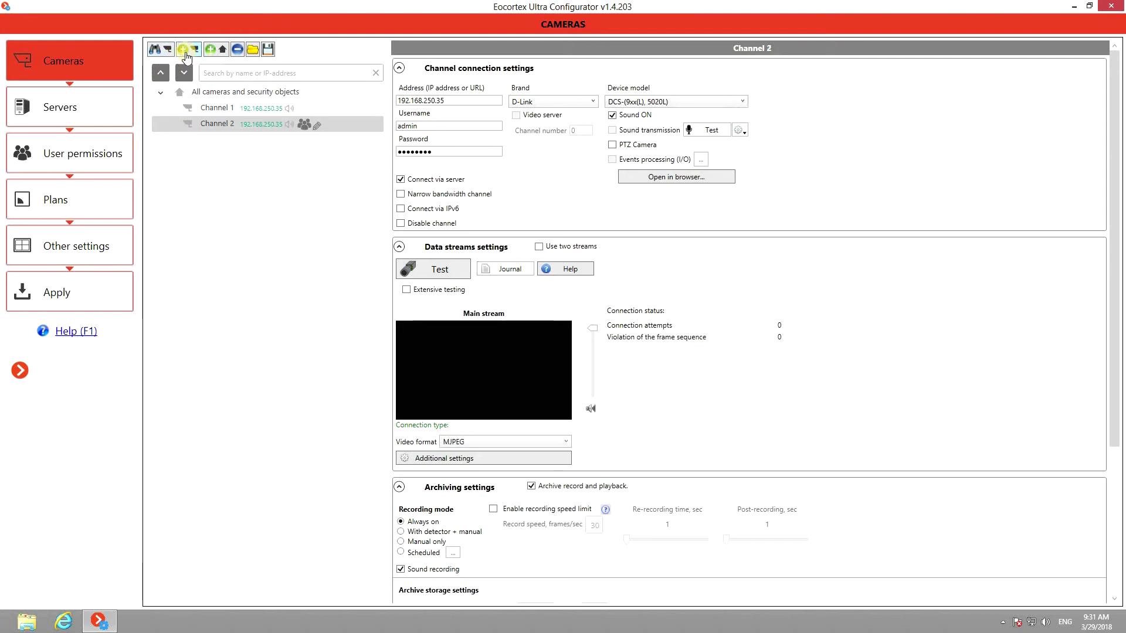
{"action": "left_click_drag", "start_coordinate": [452, 101], "coordinate": [398, 102]}
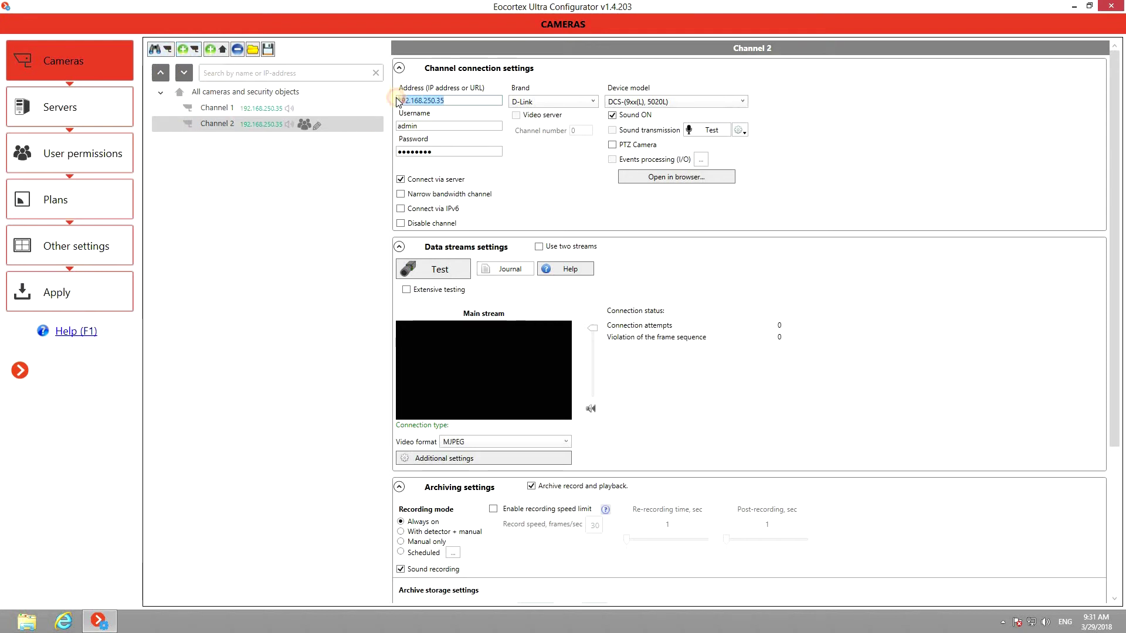
{"action": "type", "text": "127.0.0.1"}
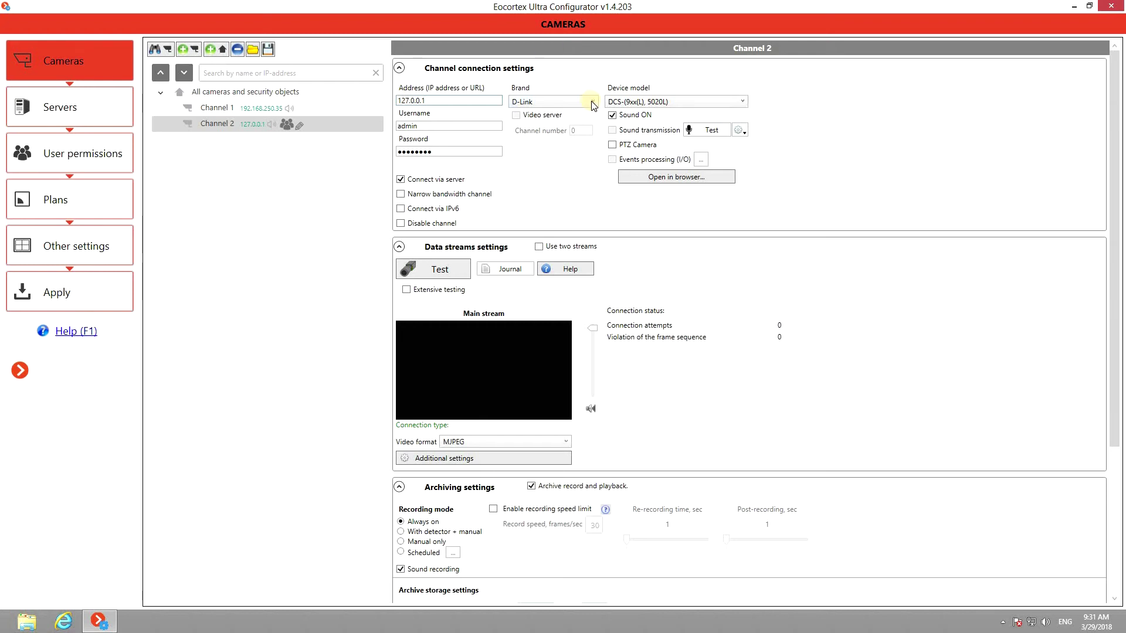
{"action": "left_click", "coordinate": [593, 102]}
{"action": "scroll", "coordinate": [592, 104], "scroll_direction": "down", "scroll_amount": 10}
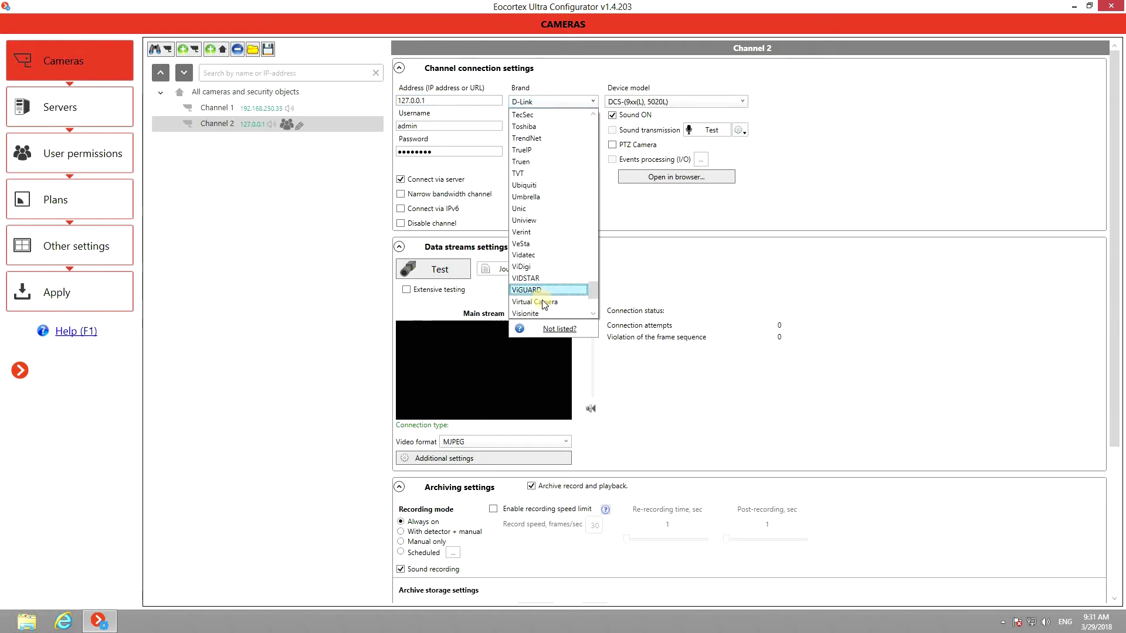
{"action": "left_click", "coordinate": [540, 290]}
{"action": "left_click", "coordinate": [724, 101]}
{"action": "left_click", "coordinate": [705, 110]}
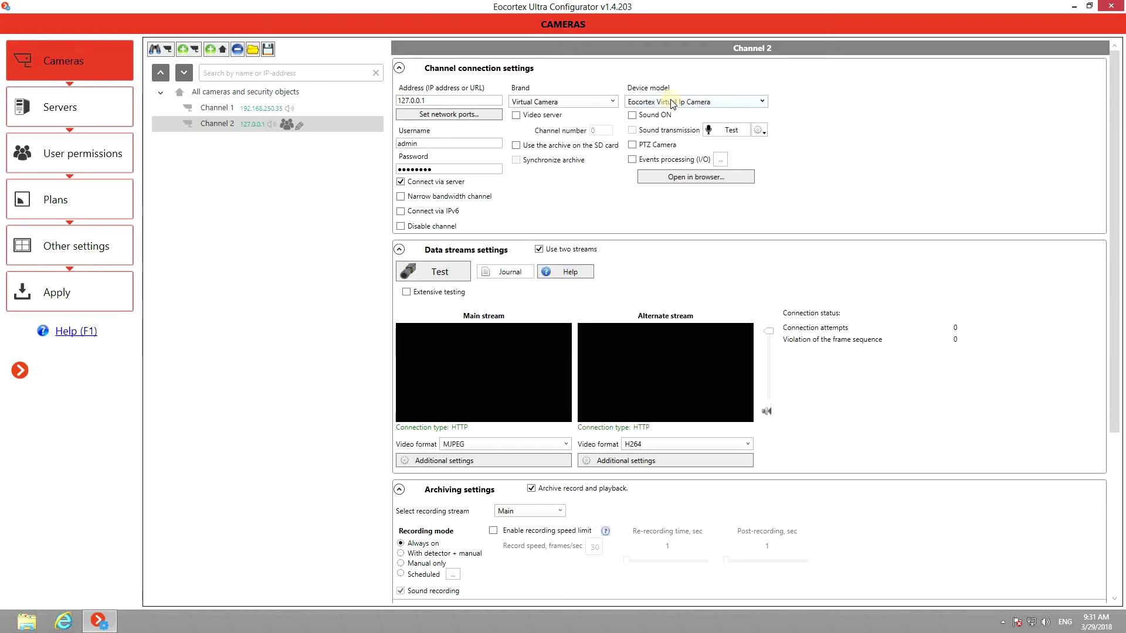
{"action": "left_click", "coordinate": [516, 116]}
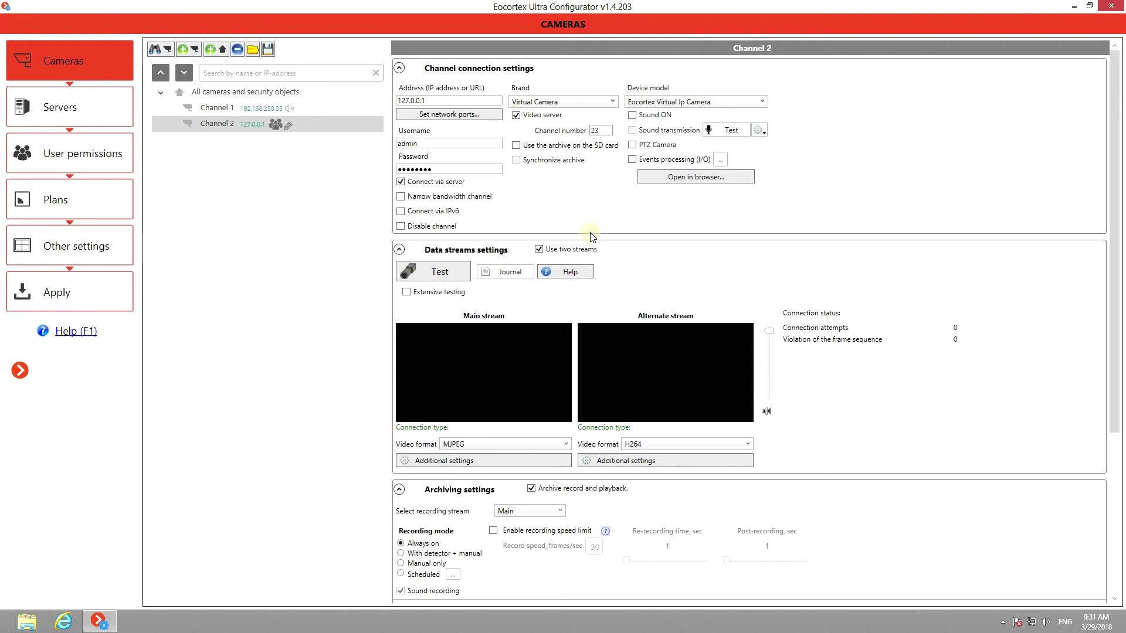
Step: Switch Channel 2 to a single stream, set channel number 26, and test the video
{"action": "left_click", "coordinate": [539, 249]}
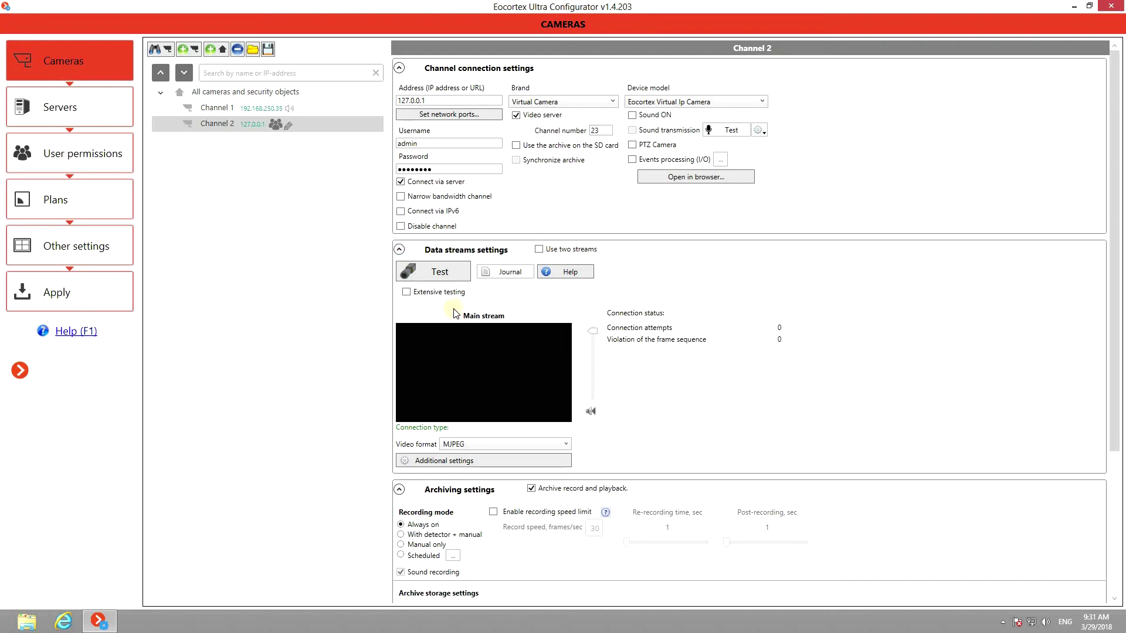
{"action": "left_click", "coordinate": [435, 277]}
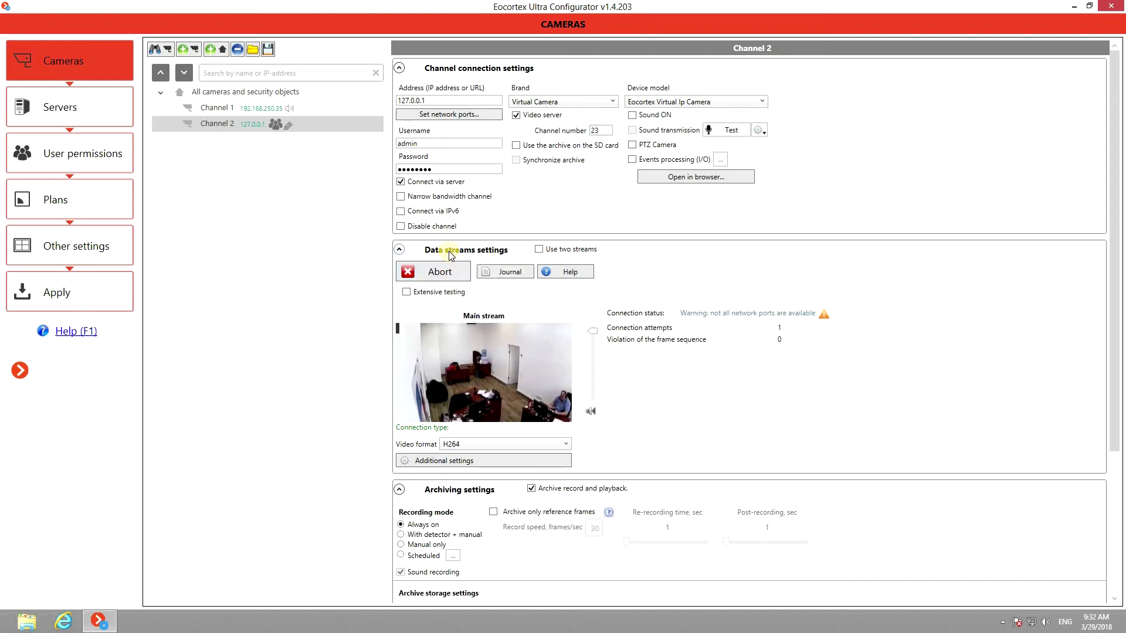
{"action": "left_click", "coordinate": [595, 131]}
{"action": "type", "text": "6"}
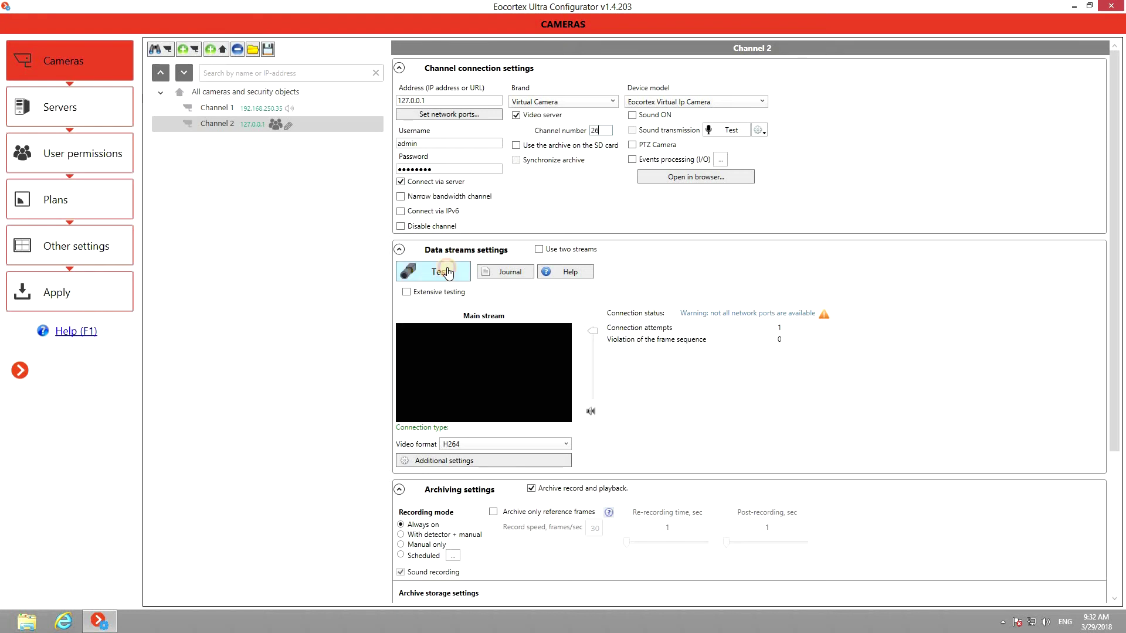
{"action": "left_click", "coordinate": [446, 272]}
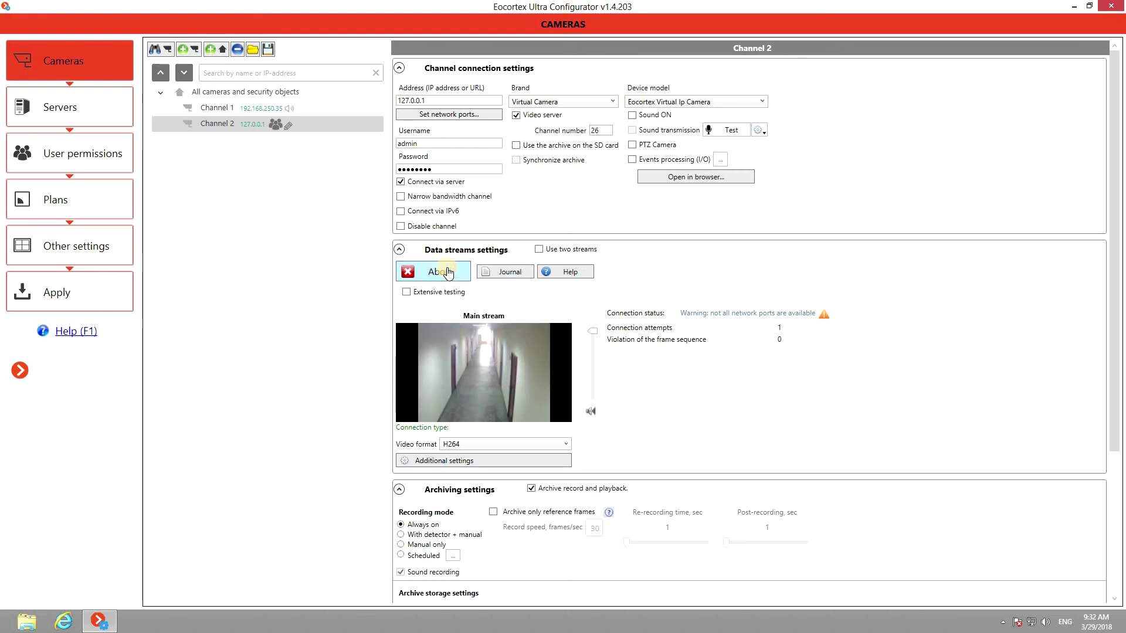
{"action": "scroll", "coordinate": [606, 277], "scroll_direction": "down", "scroll_amount": 1}
Step: Try Channel 2's recording modes, ending on Scheduled
{"action": "scroll", "coordinate": [606, 276], "scroll_direction": "down", "scroll_amount": 6}
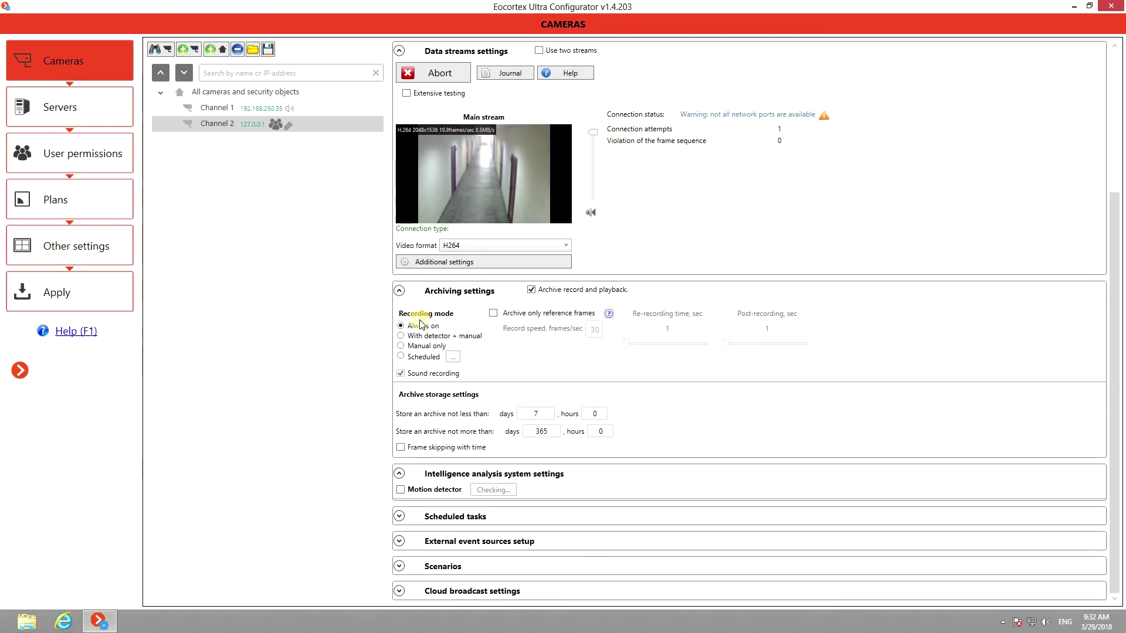
{"action": "left_click", "coordinate": [401, 337]}
{"action": "left_click", "coordinate": [401, 346]}
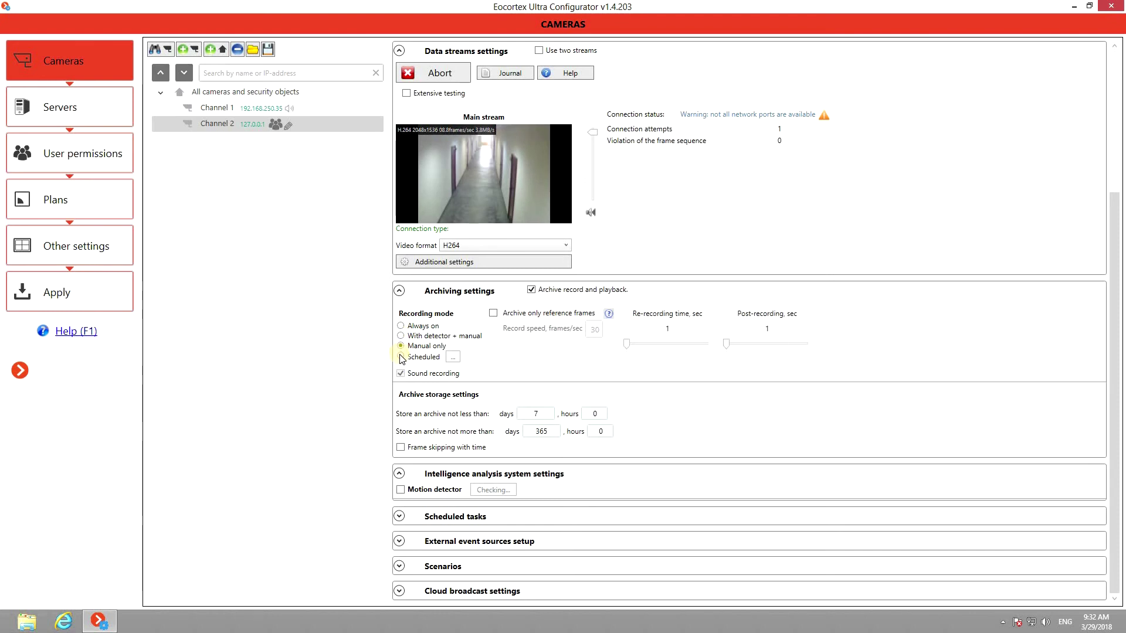
{"action": "left_click", "coordinate": [400, 356]}
Step: Paint Monday 02:00–04:00 as detector + manual, cancel the schedule, and select With detector + manual
{"action": "left_click", "coordinate": [453, 357]}
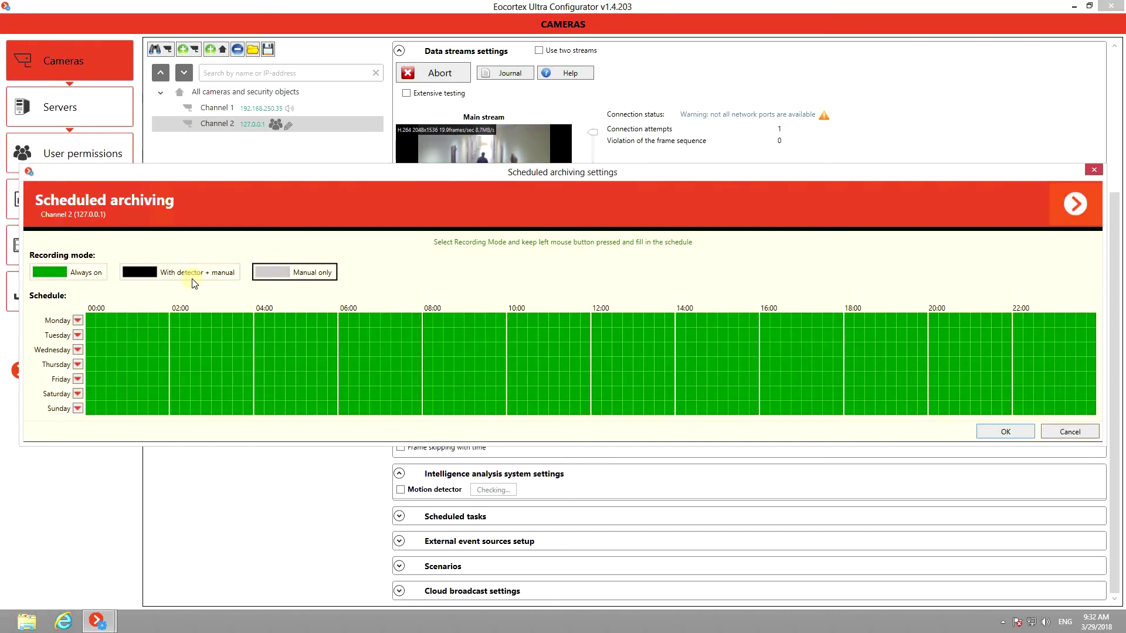
{"action": "left_click", "coordinate": [192, 276]}
{"action": "left_click_drag", "start_coordinate": [174, 320], "coordinate": [325, 327]}
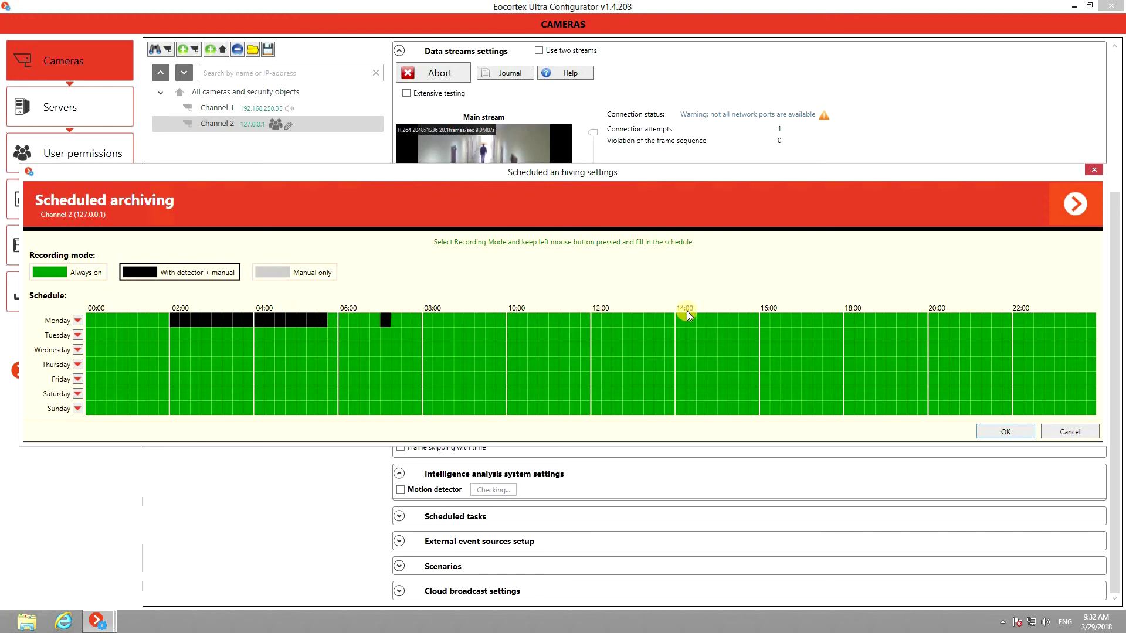
{"action": "left_click", "coordinate": [1067, 432]}
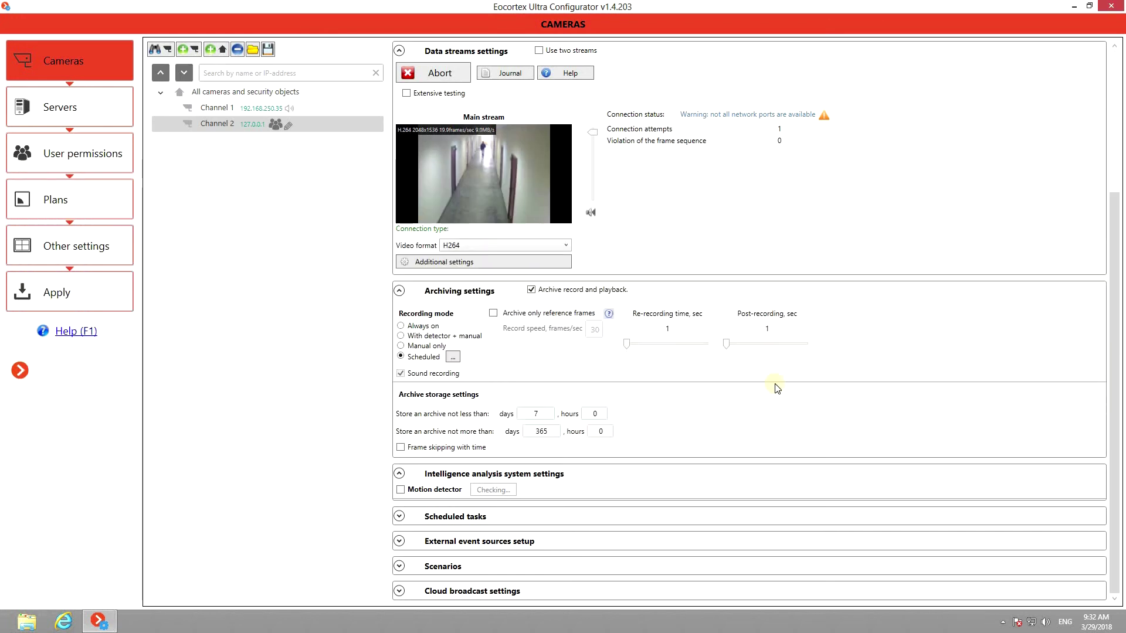
{"action": "left_click", "coordinate": [400, 336]}
Step: Archive only reference frames for Channel 2 and apply the configuration to the server
{"action": "left_click", "coordinate": [493, 313]}
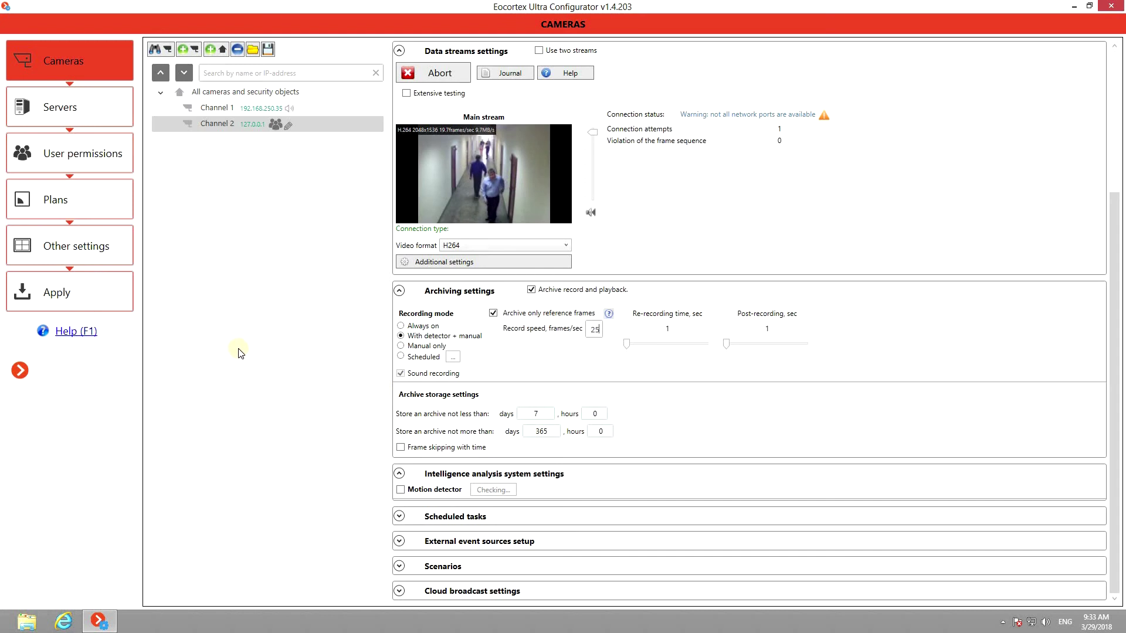
{"action": "left_click", "coordinate": [95, 292]}
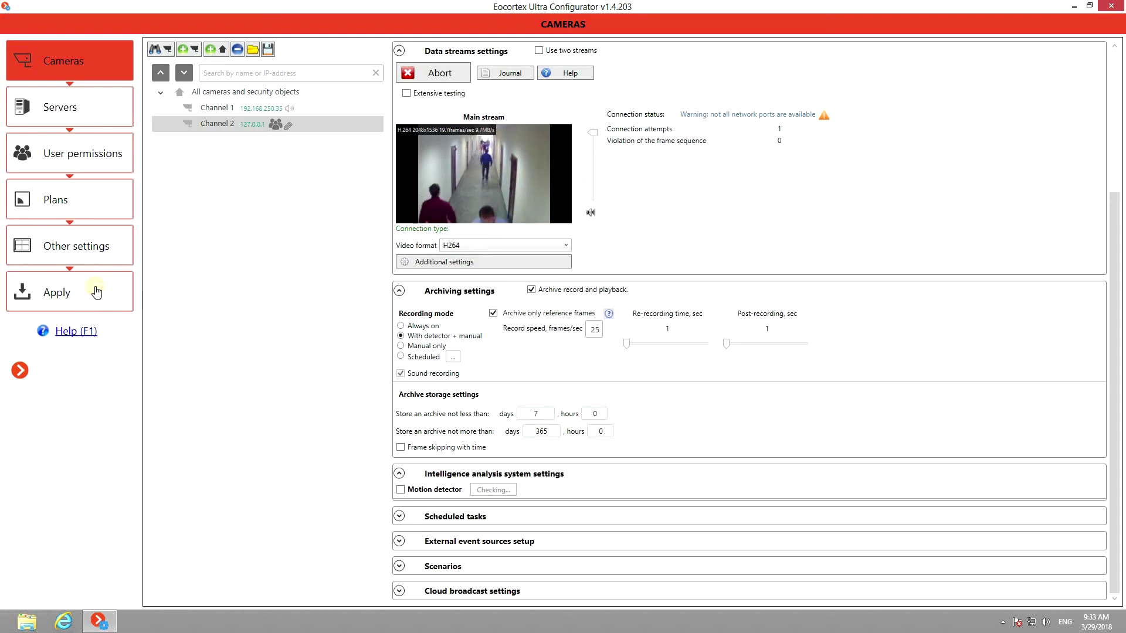
{"action": "left_click", "coordinate": [185, 239]}
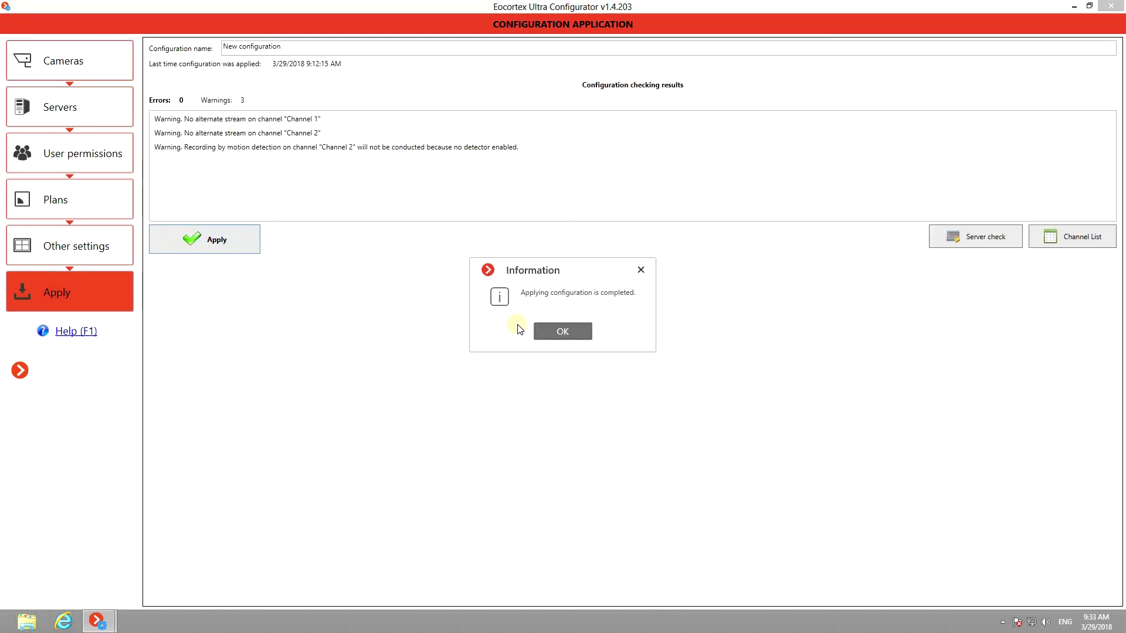
{"action": "left_click", "coordinate": [551, 332]}
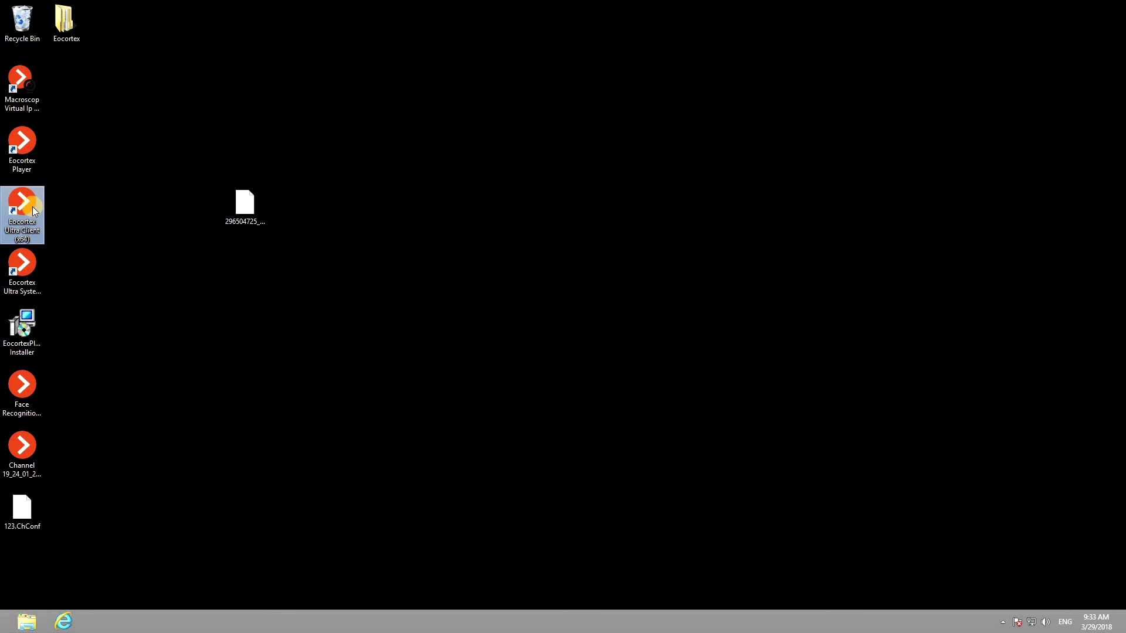
Step: Launch Eocortex Ultra Client, try the 4x4 and denser grids, then settle on the 2x2 layout
{"action": "double_click", "coordinate": [33, 207]}
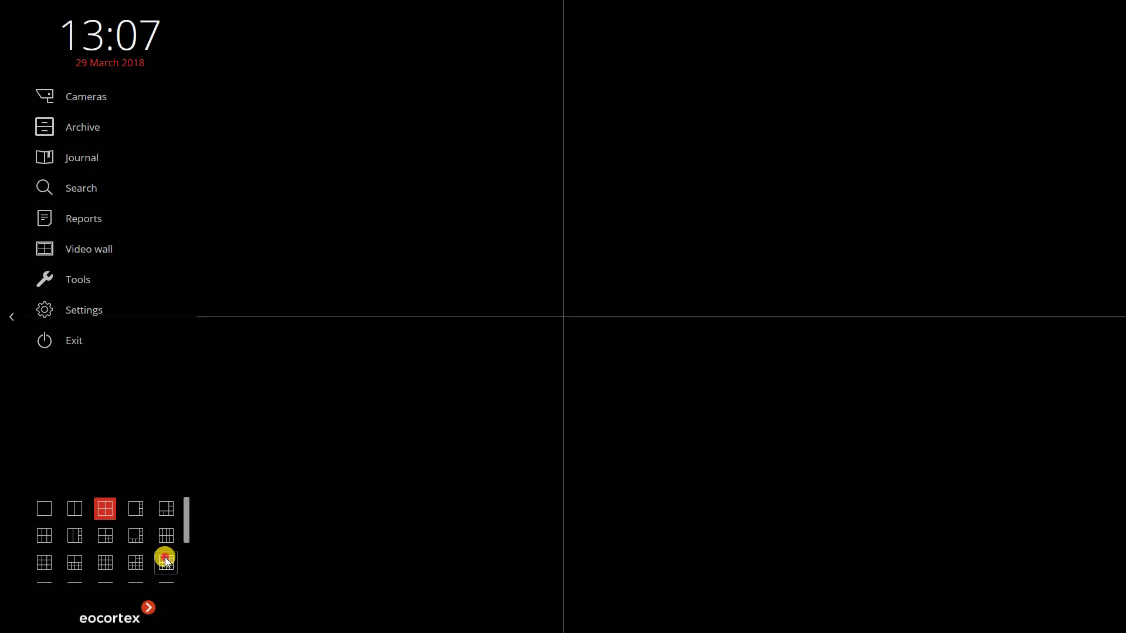
{"action": "left_click", "coordinate": [165, 560]}
{"action": "left_click_drag", "start_coordinate": [182, 548], "coordinate": [183, 507]}
{"action": "left_click", "coordinate": [72, 569]}
{"action": "left_click", "coordinate": [104, 510]}
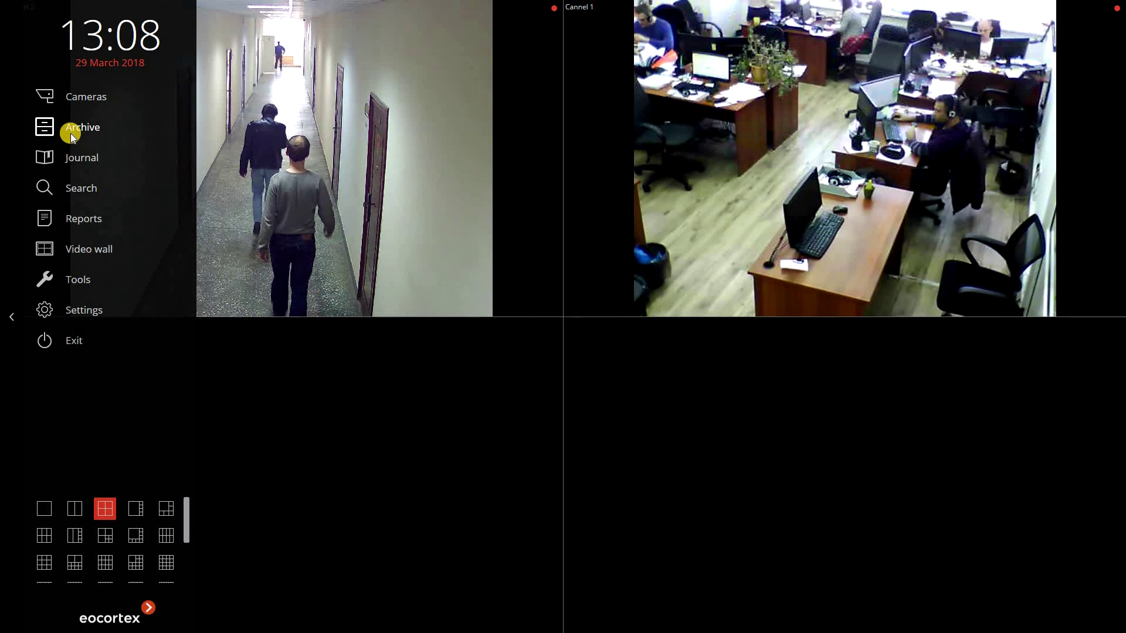
Step: Open the Archive at about 13:06, step one frame, and play forward
{"action": "left_click", "coordinate": [71, 134]}
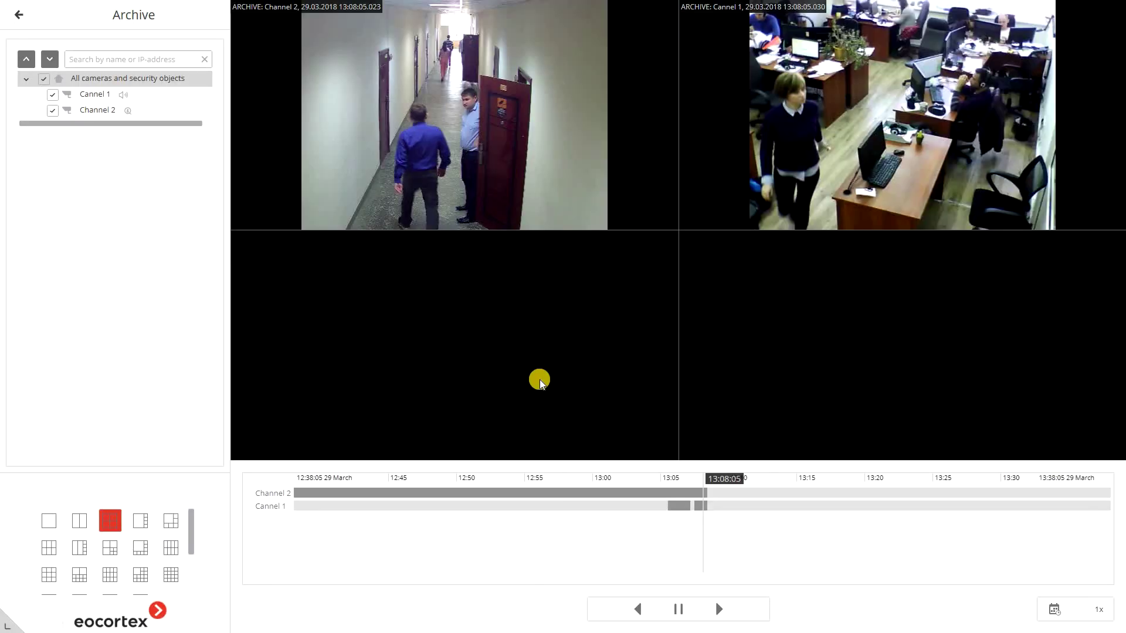
{"action": "left_click", "coordinate": [679, 517]}
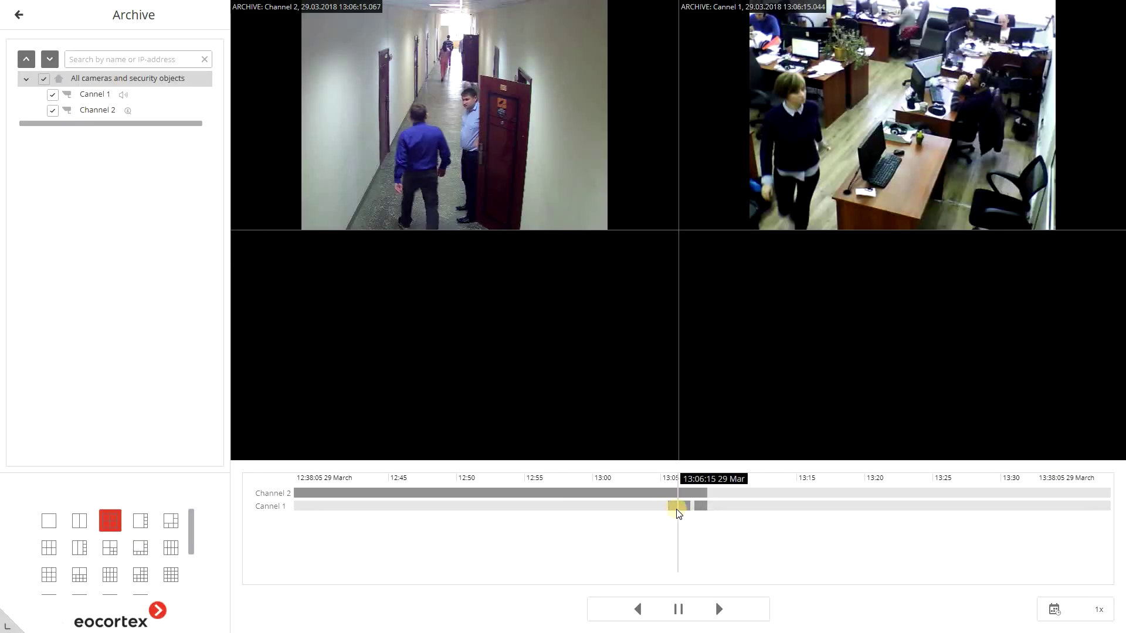
{"action": "left_click", "coordinate": [720, 610]}
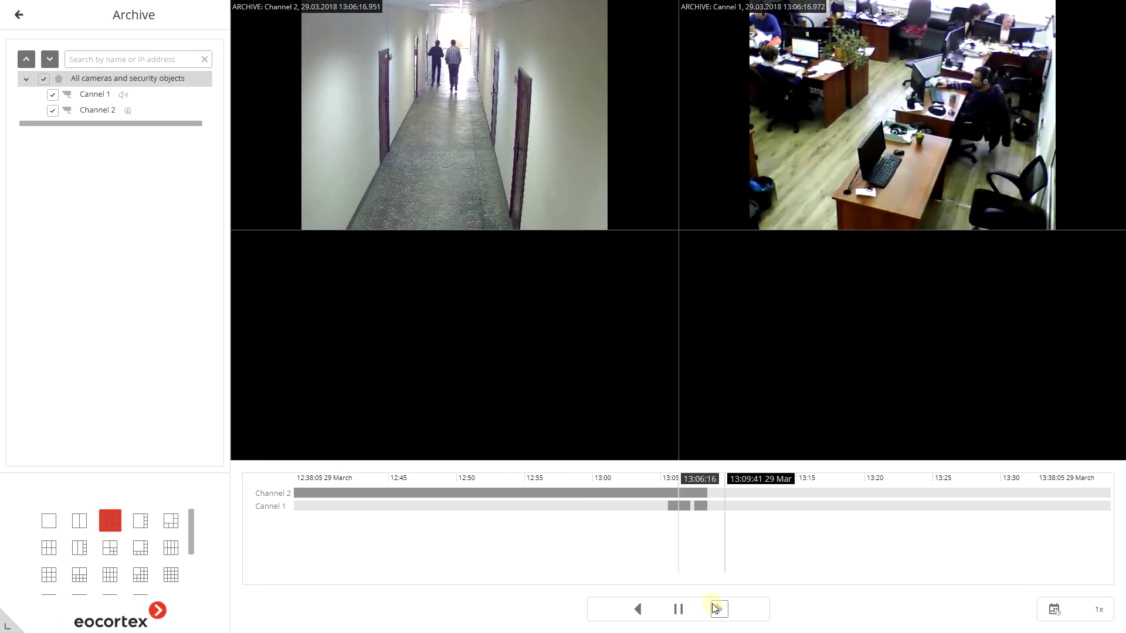
{"action": "left_click", "coordinate": [715, 607]}
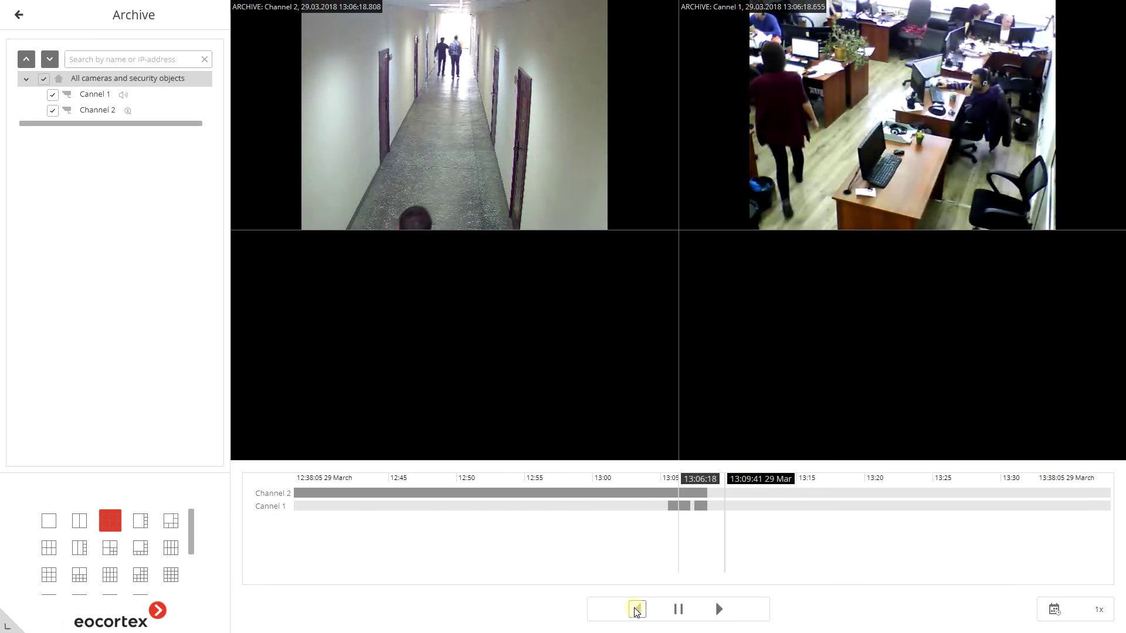
Step: Play backward, pause, then resume forward playback at 20x speed
{"action": "left_click", "coordinate": [636, 610]}
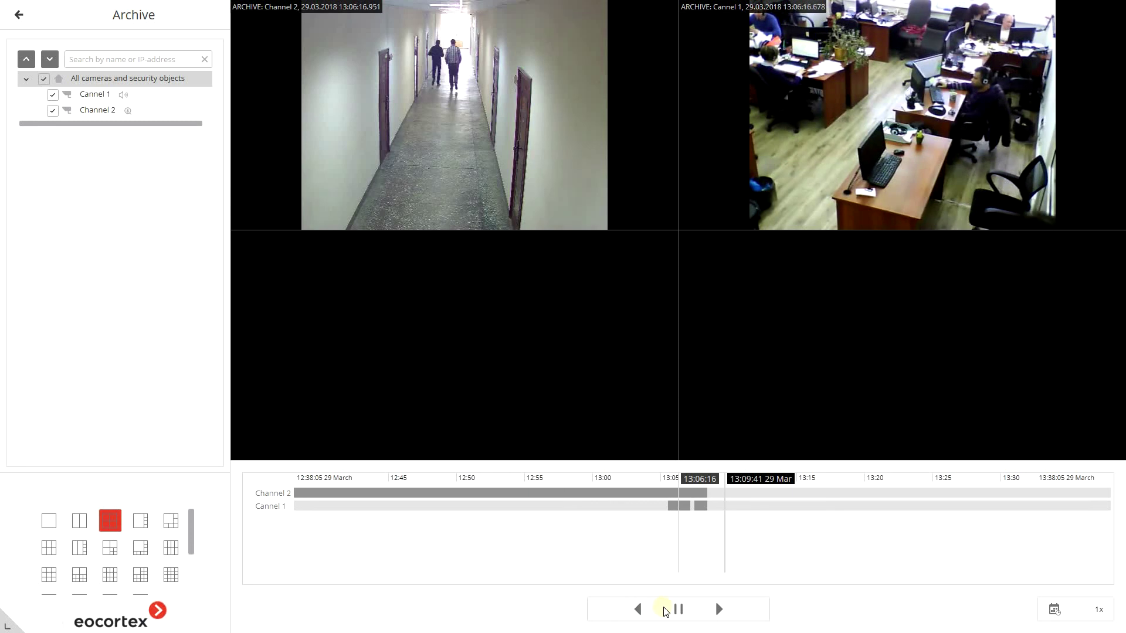
{"action": "left_click", "coordinate": [678, 610]}
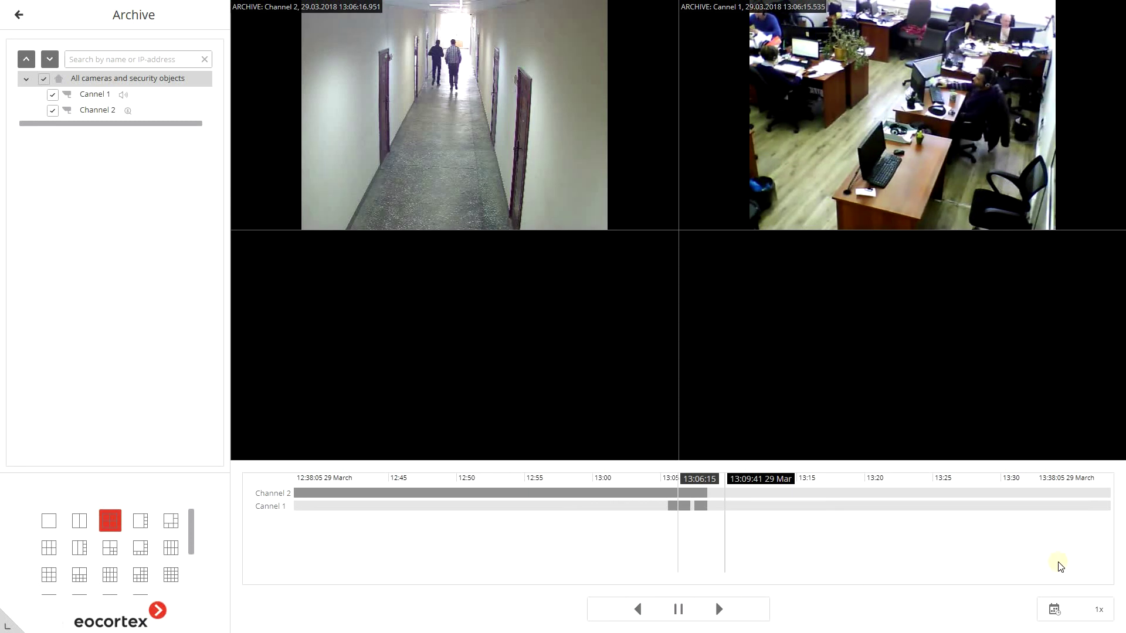
{"action": "left_click_drag", "start_coordinate": [1097, 609], "coordinate": [1093, 568]}
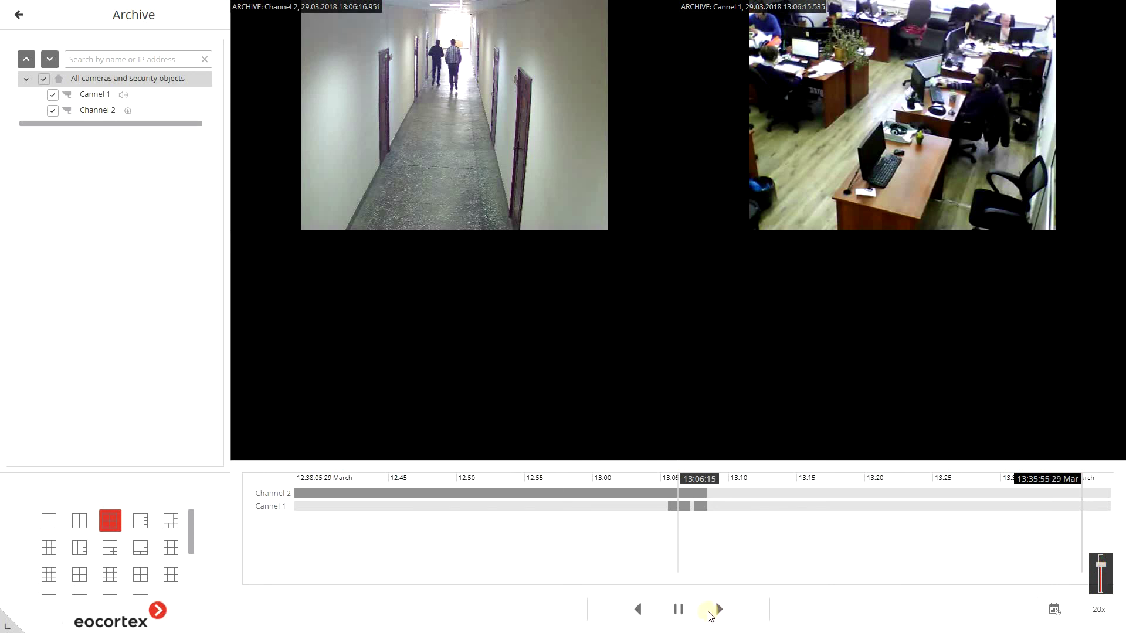
{"action": "left_click", "coordinate": [719, 610]}
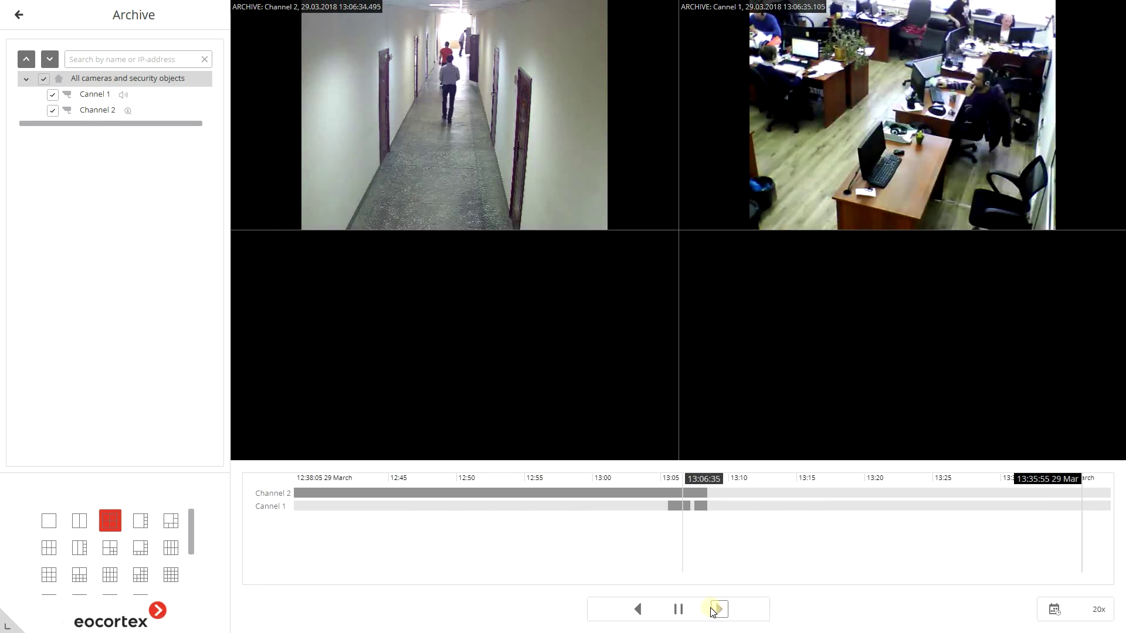